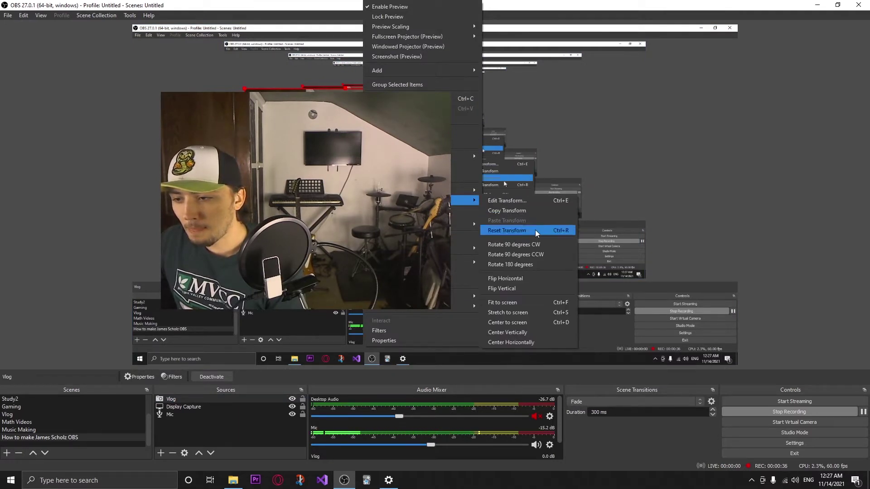
Fit the webcam source to the full canvas, then deselect it
left_click(534, 301)
left_click(813, 297)
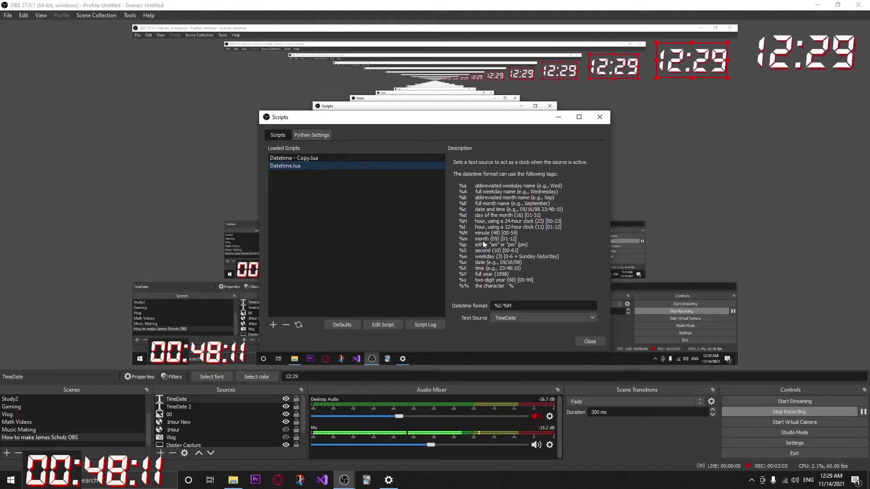
Check the %I:%M clock format and view the Datetime - Copy.lua settings for TimeDate 2
key("ctrl+a")
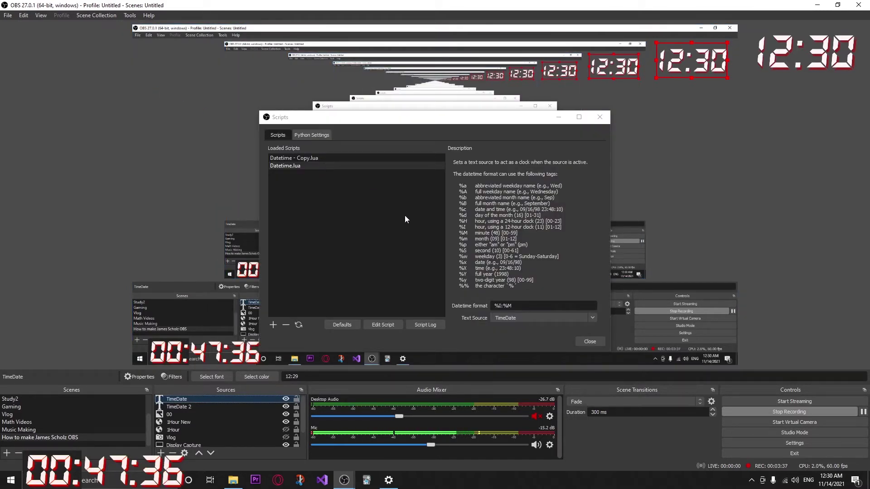
left_click(304, 158)
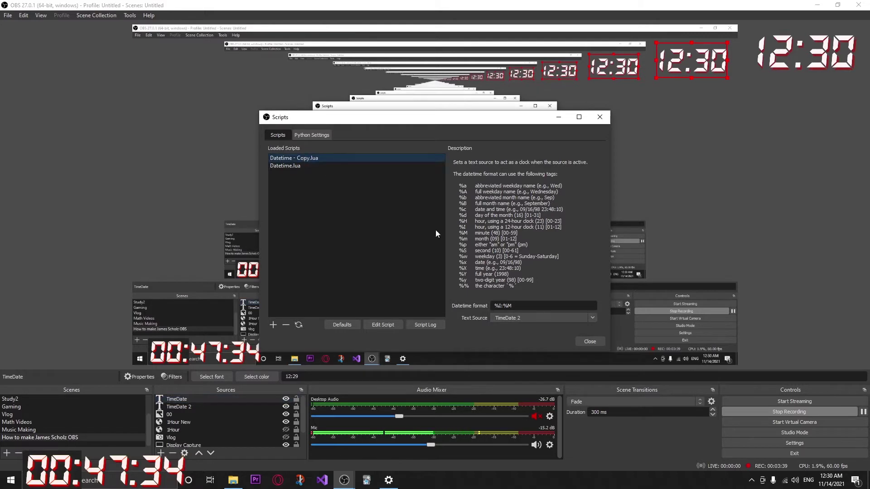